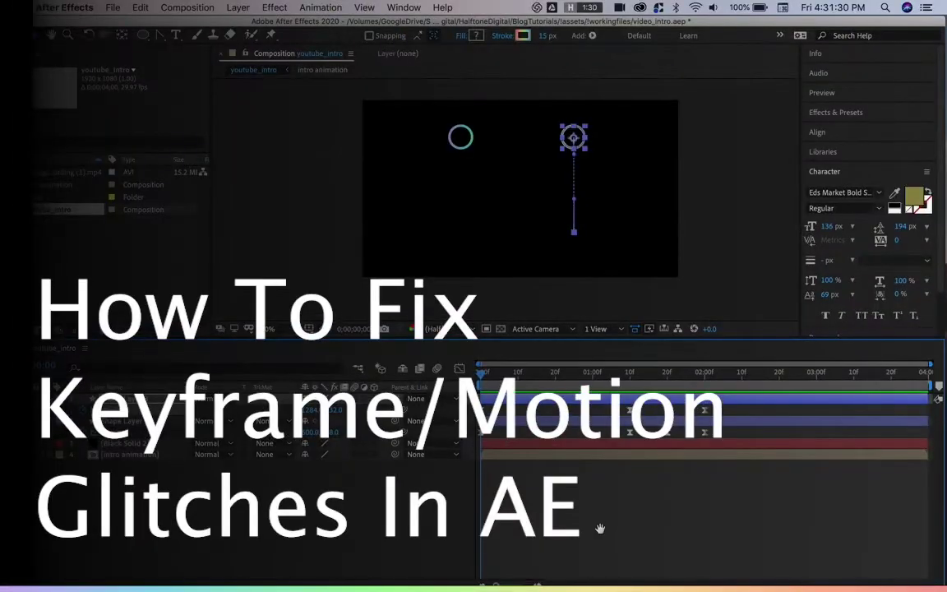
- Preview the youtube_intro animation from the start and compare how the two circles move
key("space")
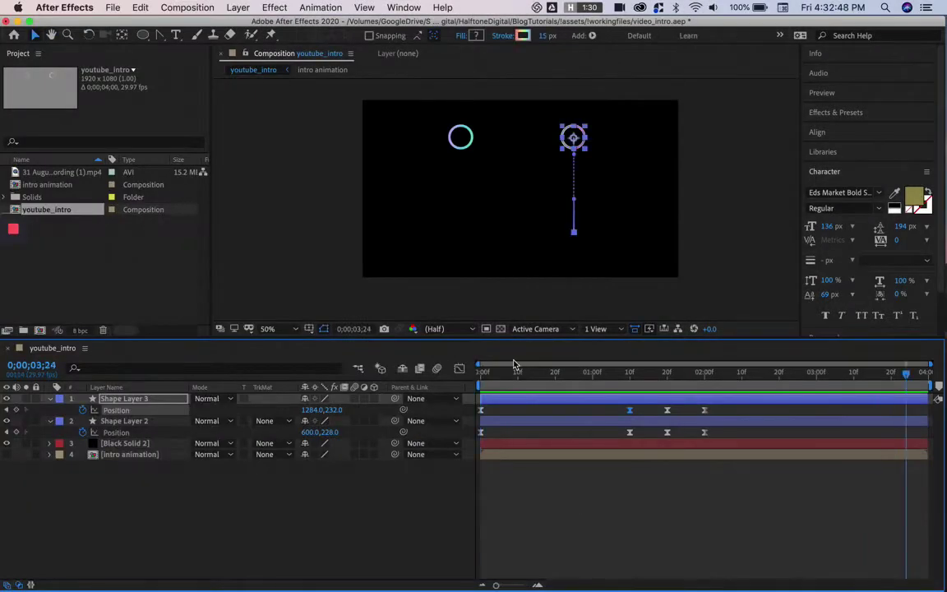
key("Home")
key("space")
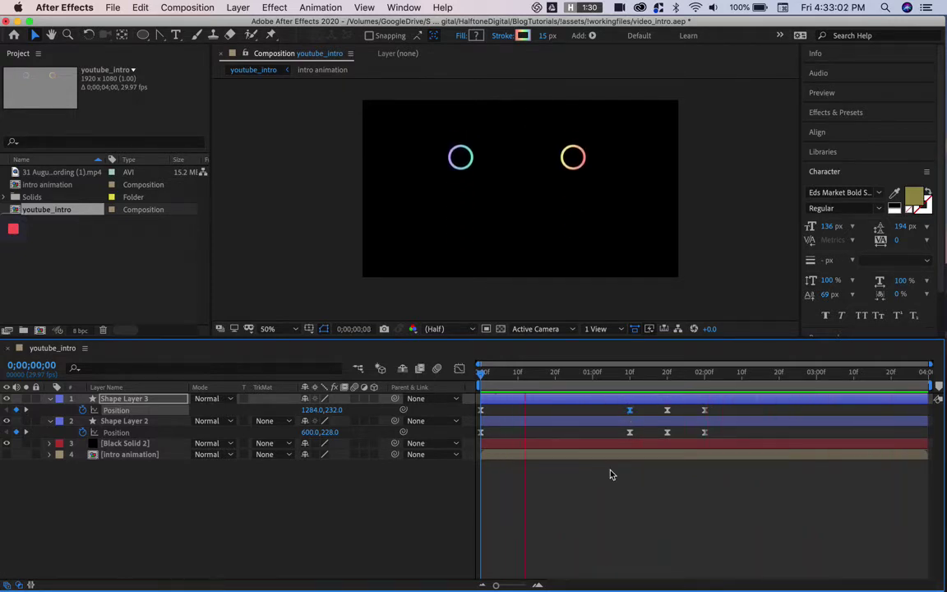
key("space")
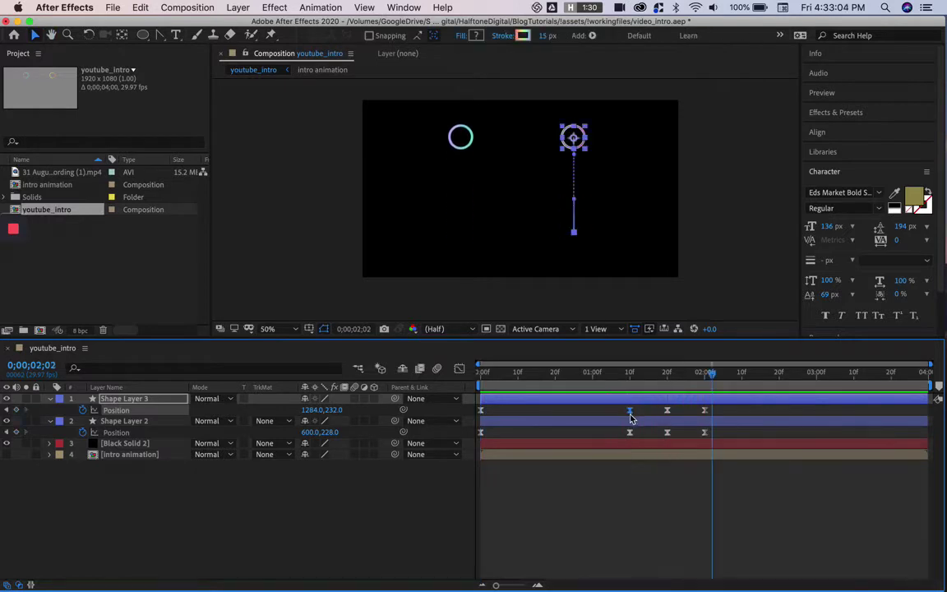
left_click_drag(564, 375, 444, 374)
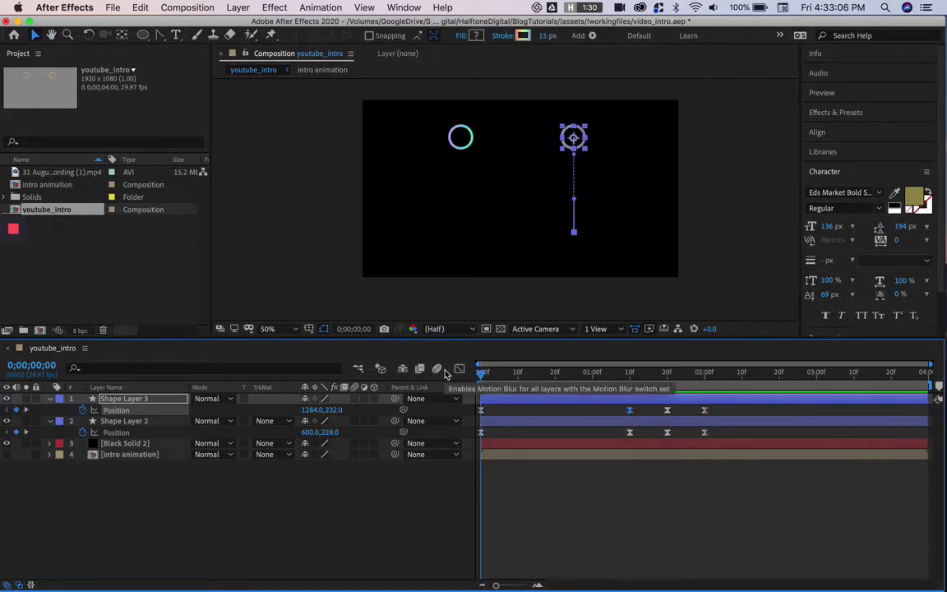
key("space")
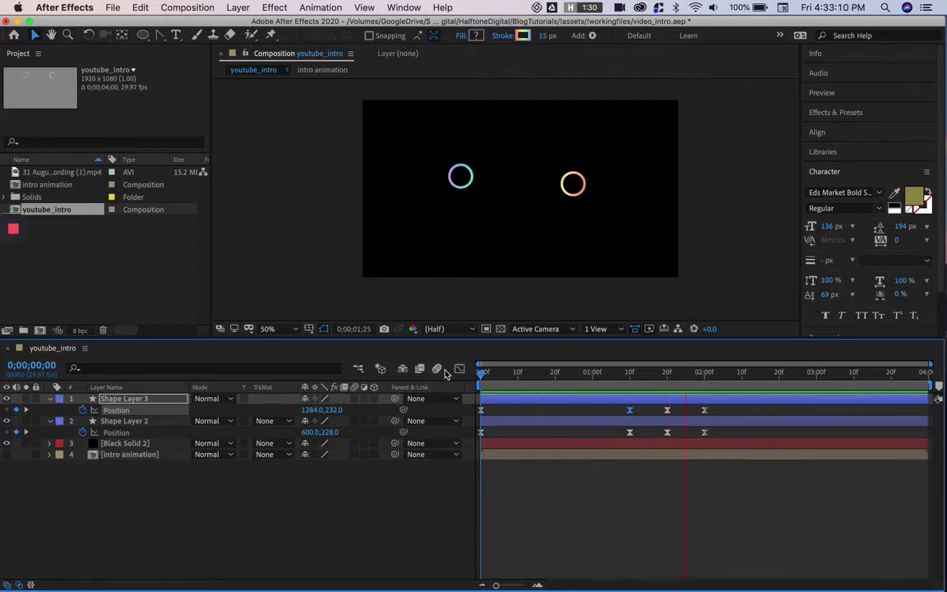
- Try removing the motion path handle from Shape Layer 3's position keyframe at 0;00;01;20 with the Pen tool
key("period")
key("period")
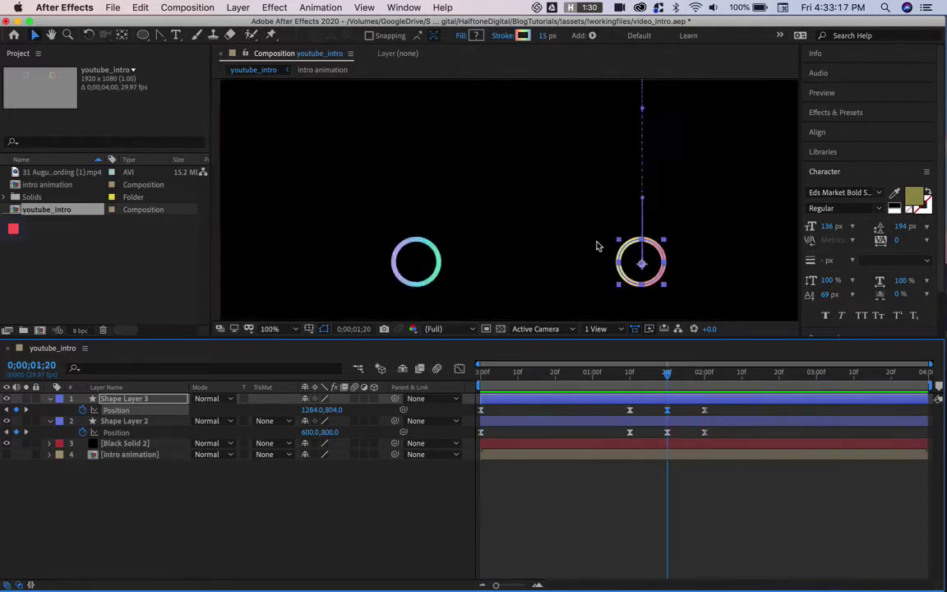
key("space")
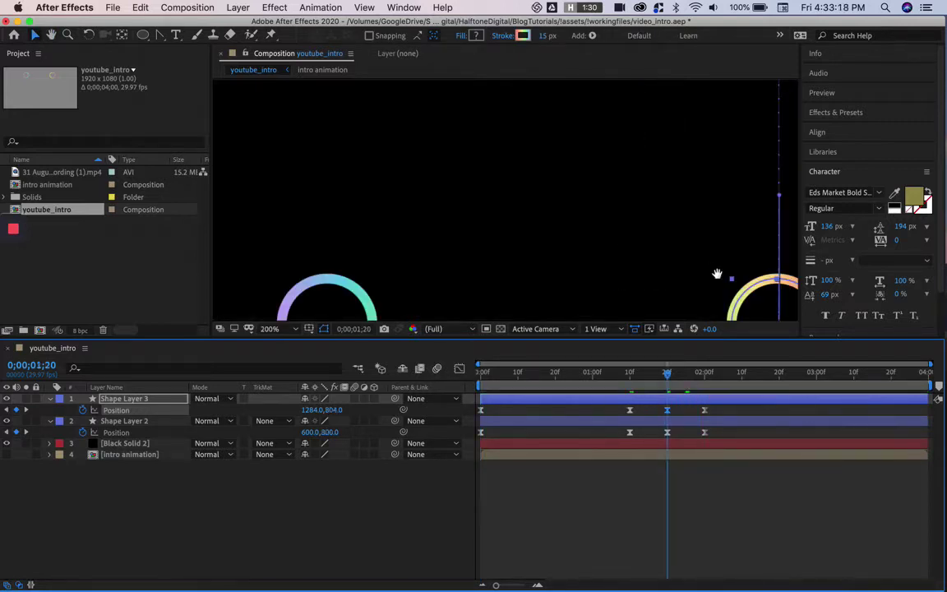
left_click_drag(716, 274, 412, 152)
key("v")
key("period")
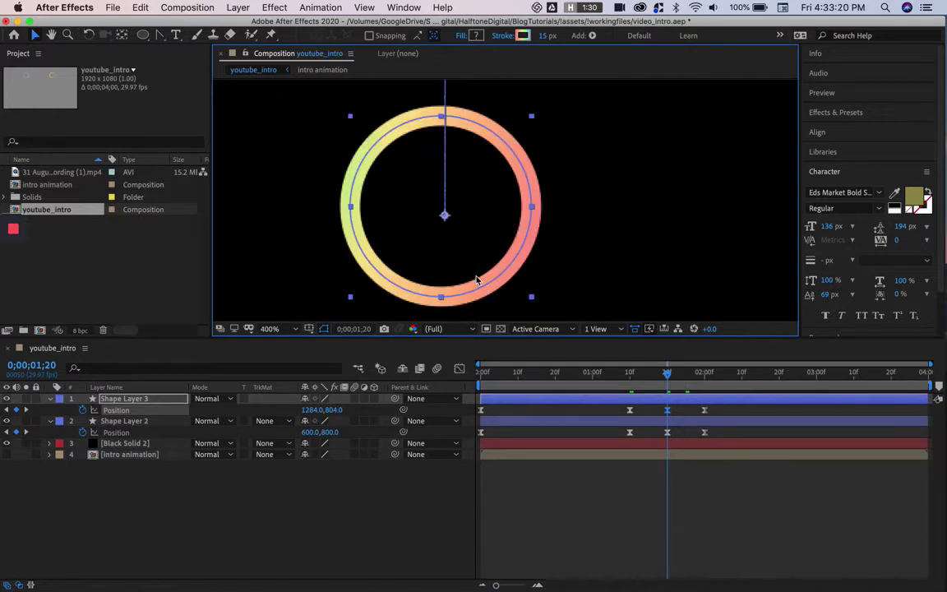
key("comma")
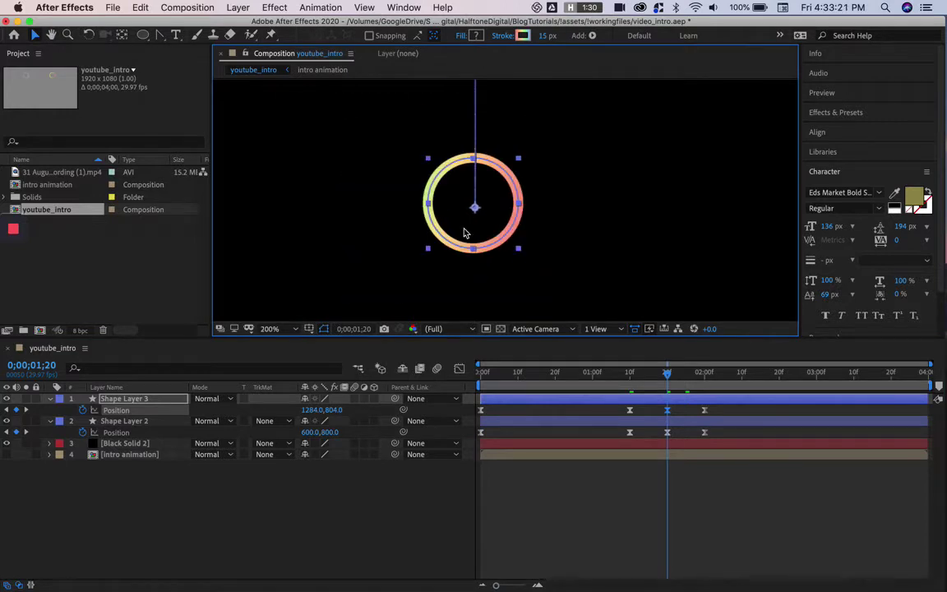
left_click(143, 34)
left_click_drag(160, 34, 201, 38)
key("v")
left_click(159, 34)
left_click(475, 207)
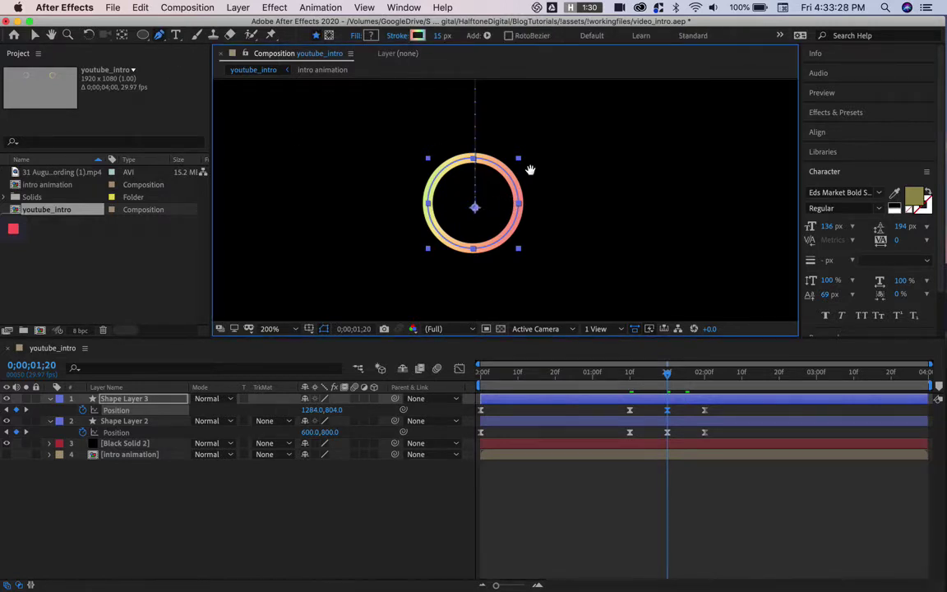
- Try pulling the motion path handle below Shape Layer 3's lower path point and moving that point horizontally to 1332.0, 804.0
left_click_drag(531, 170, 533, 211)
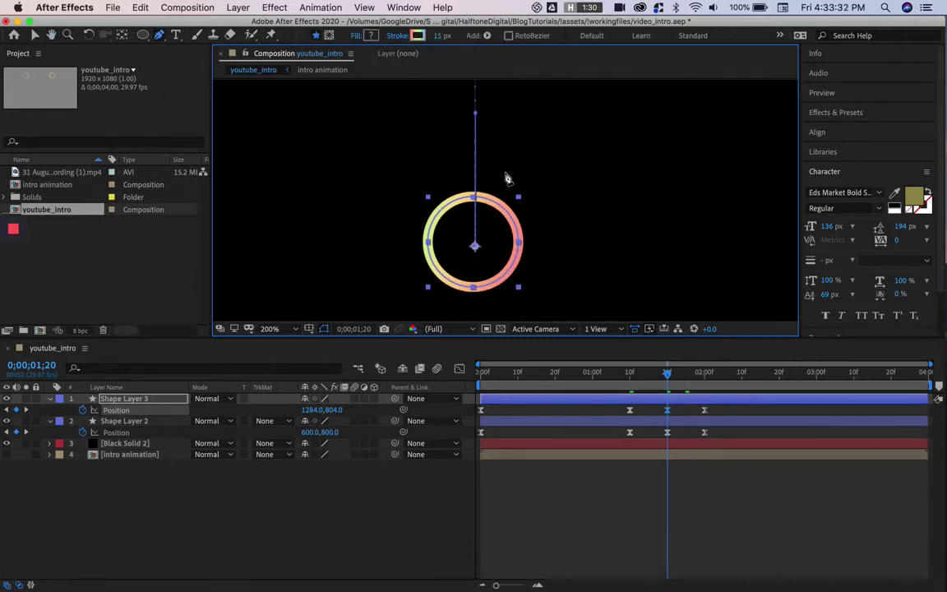
left_click_drag(477, 118, 560, 261)
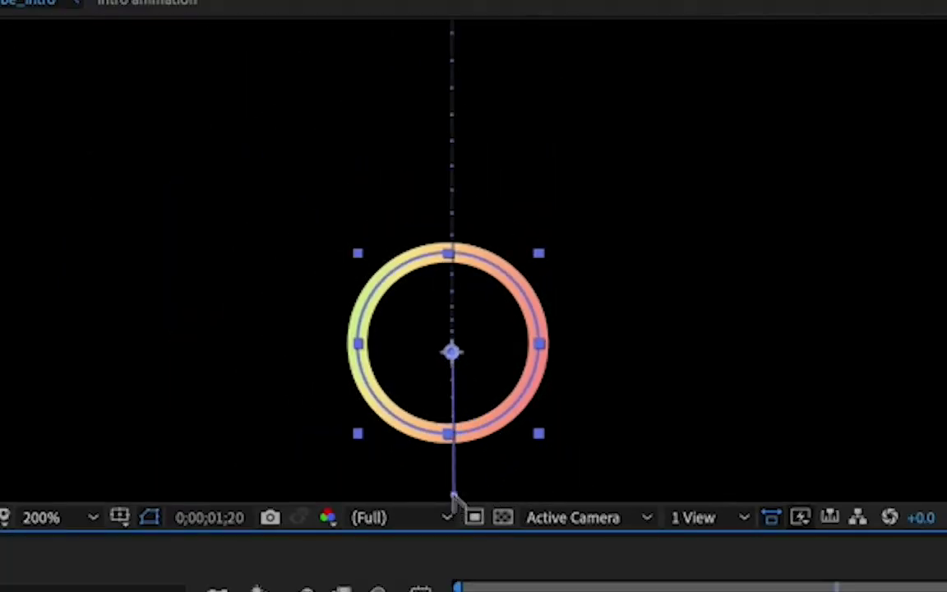
left_click_drag(641, 407, 646, 262)
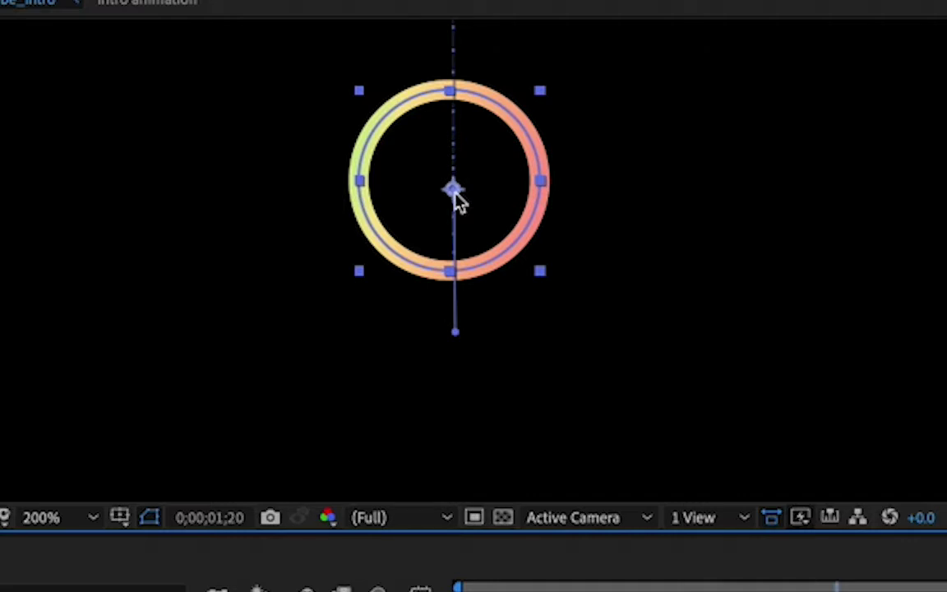
left_click_drag(457, 194, 522, 200)
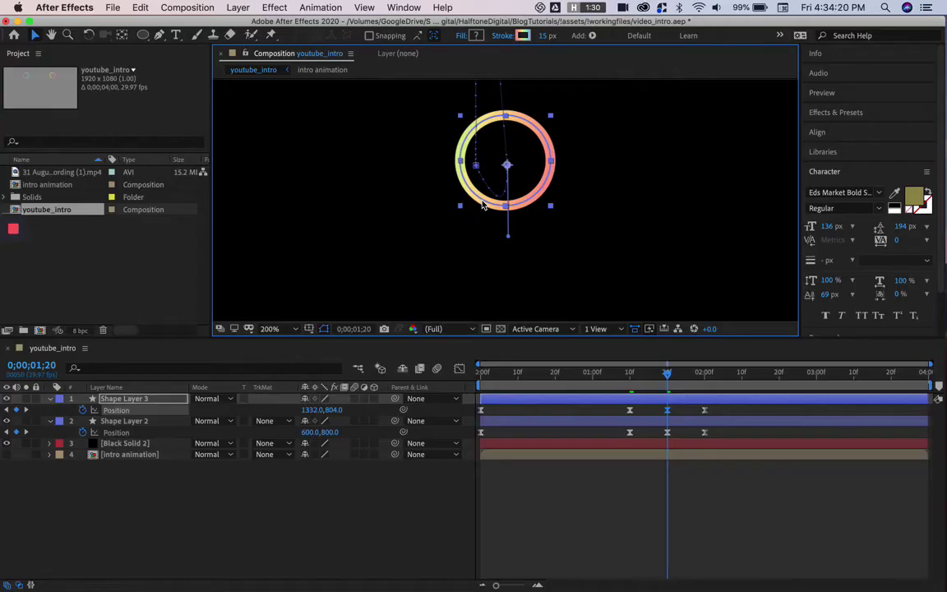
- Toggle Shape Layer 3's position keyframe at 0;00;01;10 to a hold keyframe and preview the motion
scroll(483, 206, "down", 2)
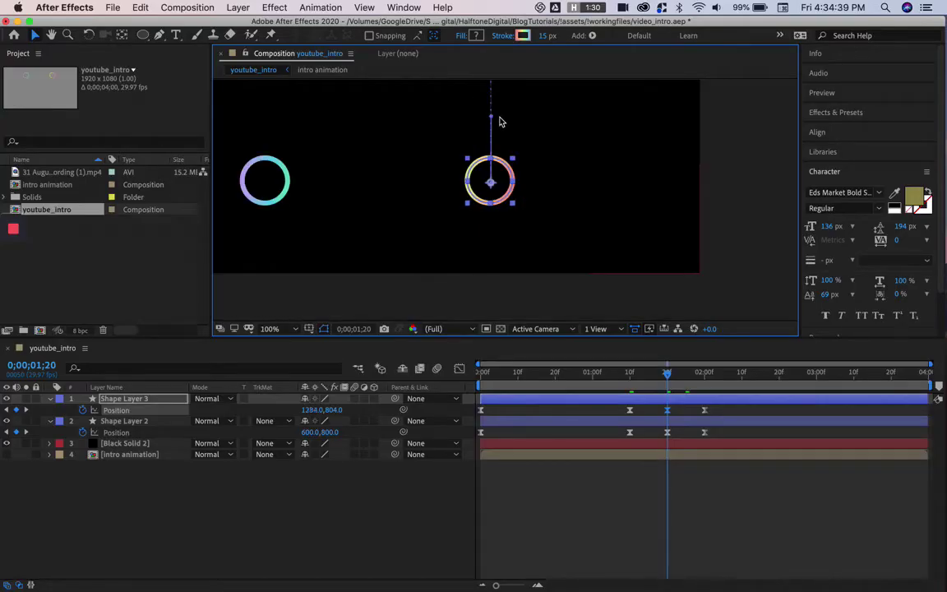
left_click_drag(539, 142, 590, 200)
scroll(609, 214, "down", 1)
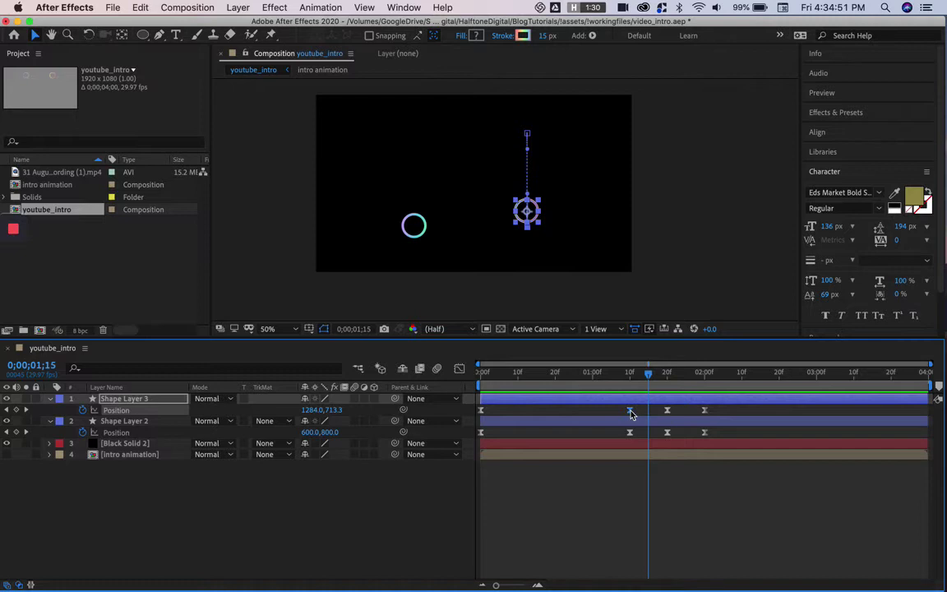
right_click(630, 410)
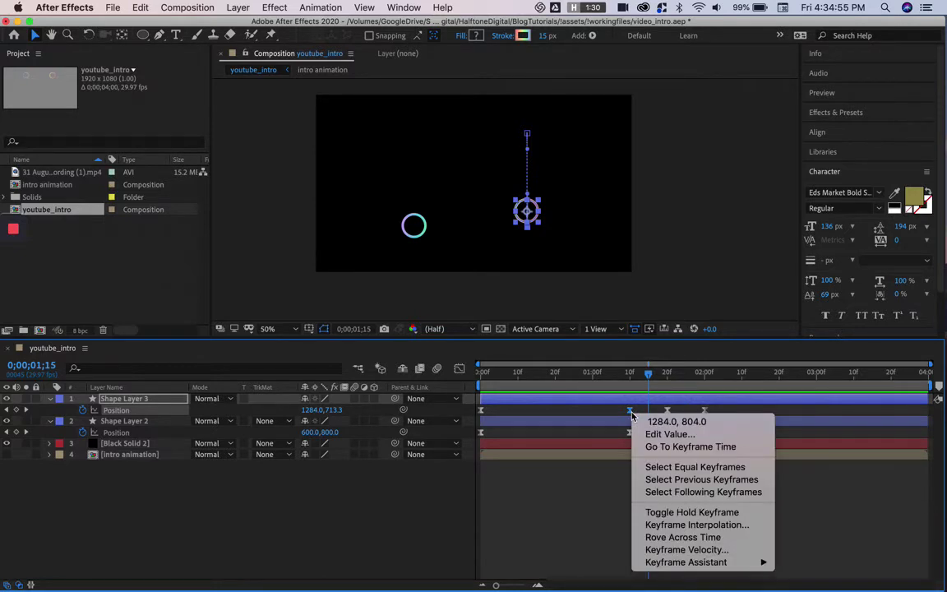
left_click(587, 414)
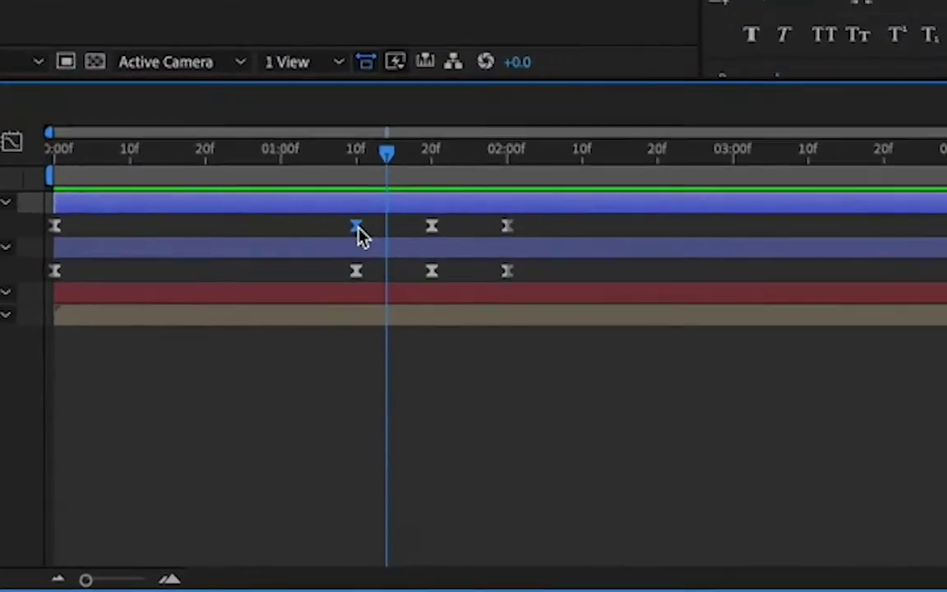
right_click(630, 411)
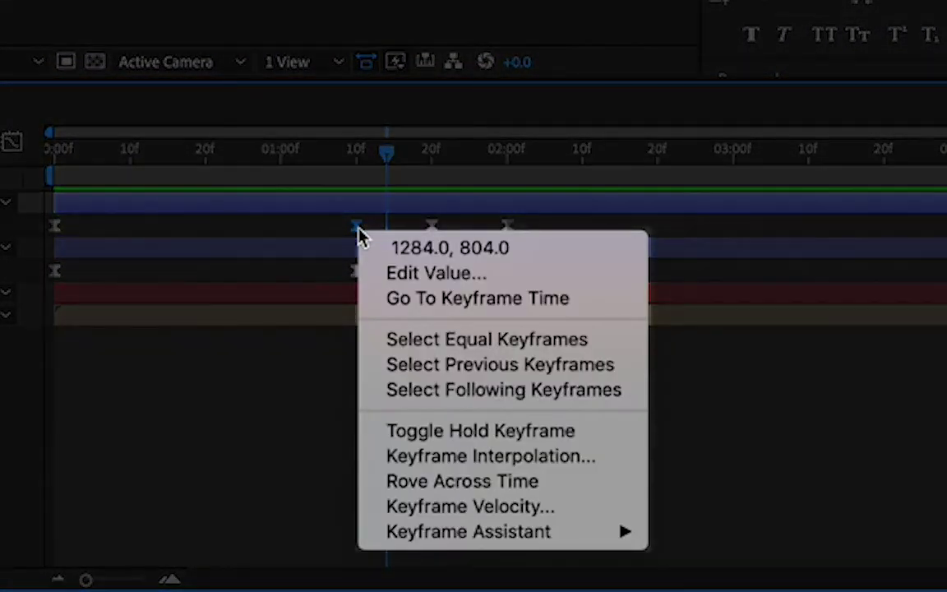
left_click(451, 440)
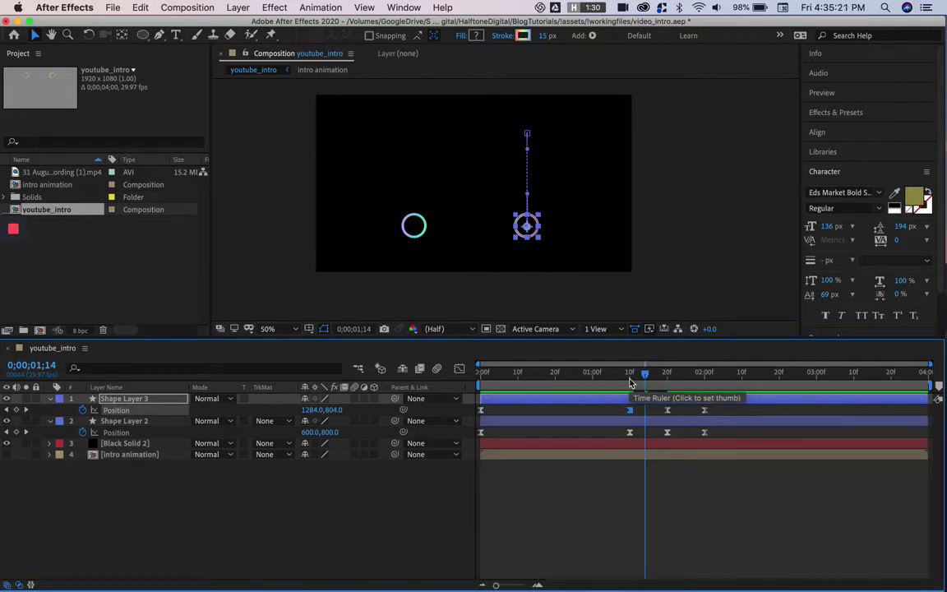
left_click_drag(630, 382, 526, 371)
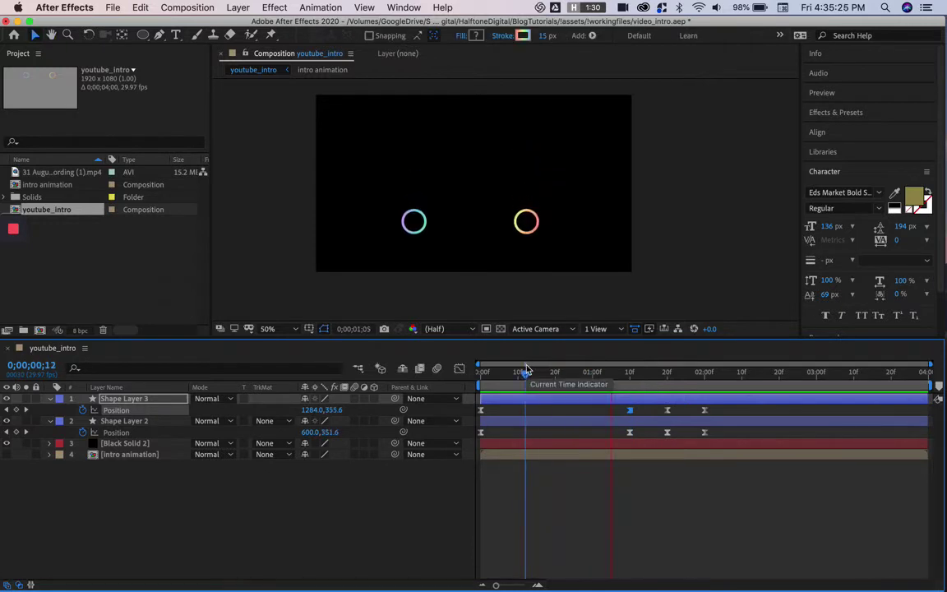
key("space")
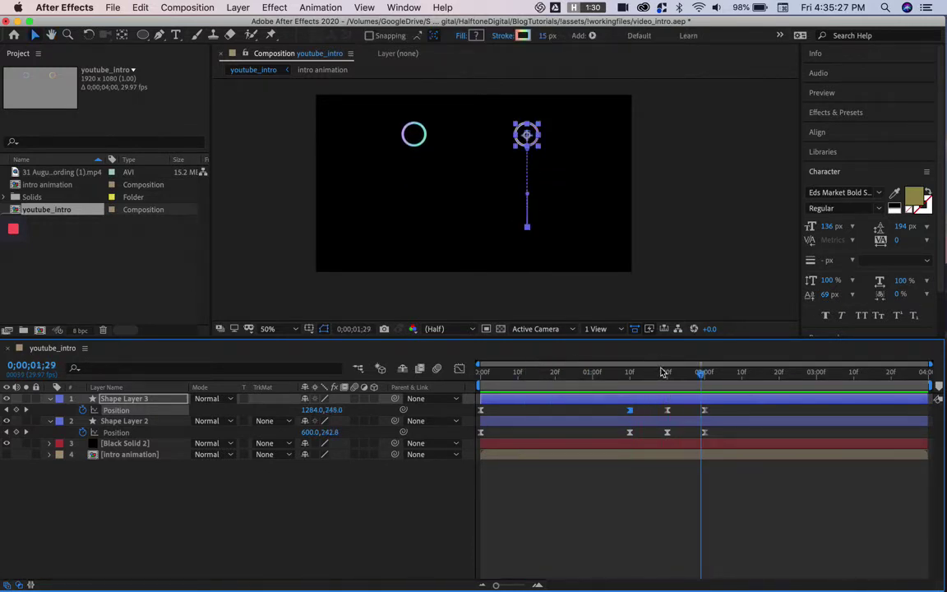
- Use the Convert Vertex tool to remove the motion path handle at Shape Layer 3's position keyframe at 0;00;01;20, checking frame 0;00;01;18
left_click_drag(664, 372, 643, 386)
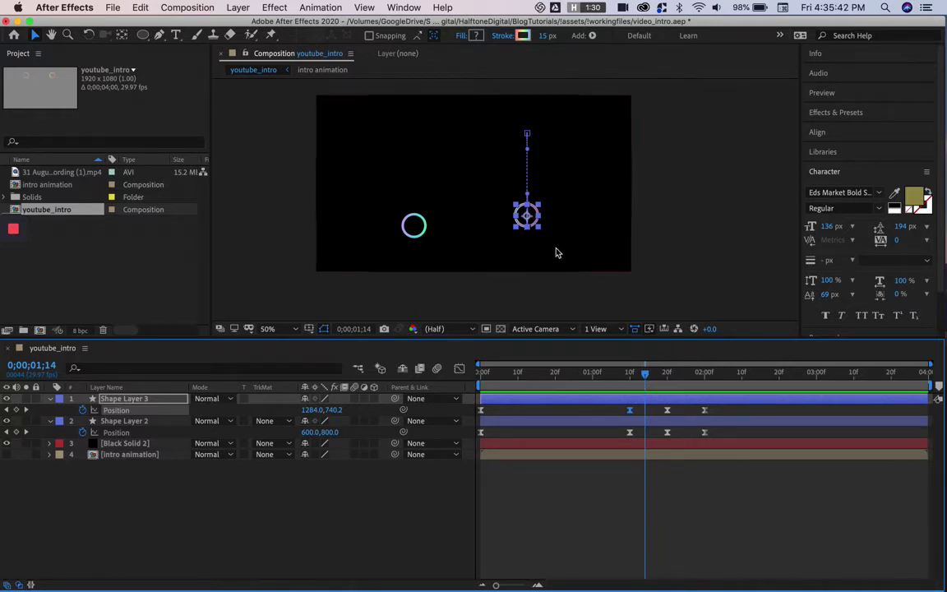
key("period")
key("period")
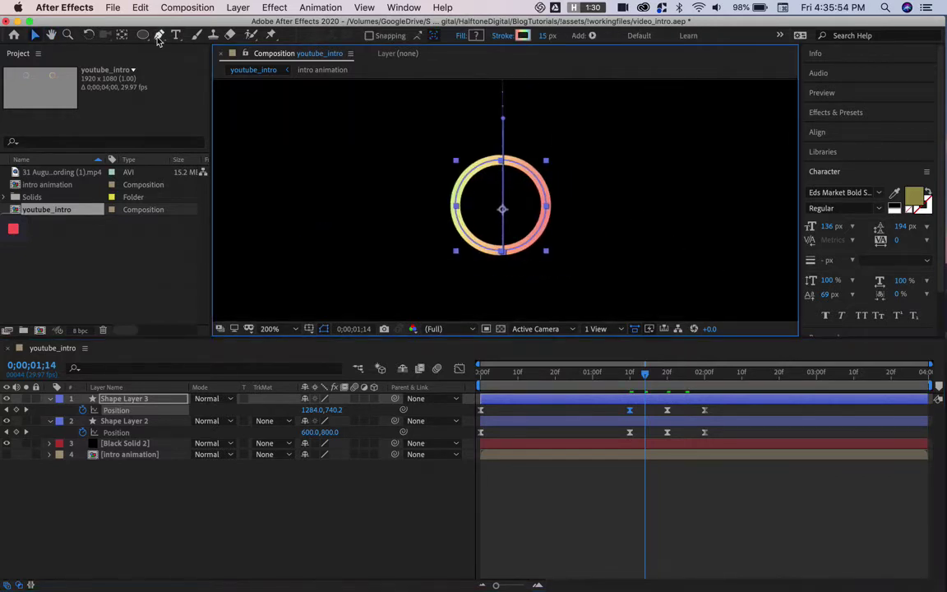
left_click_drag(159, 41, 207, 79)
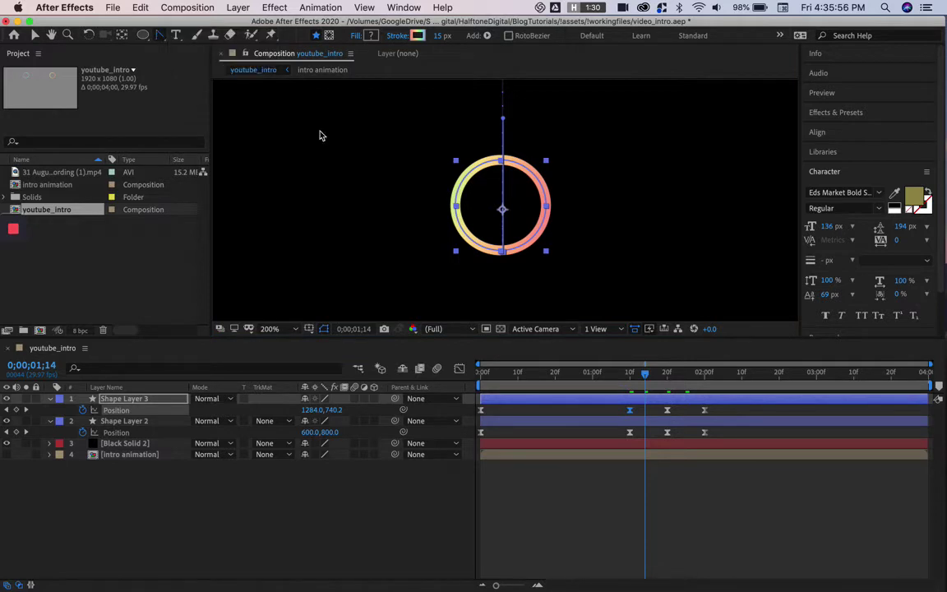
left_click(668, 412)
left_click(660, 384)
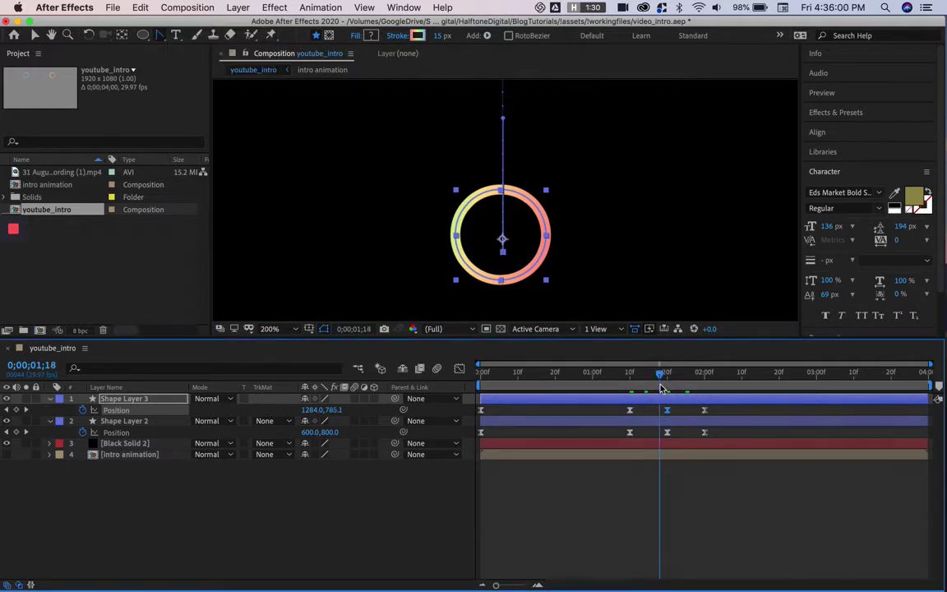
left_click_drag(502, 239, 503, 252)
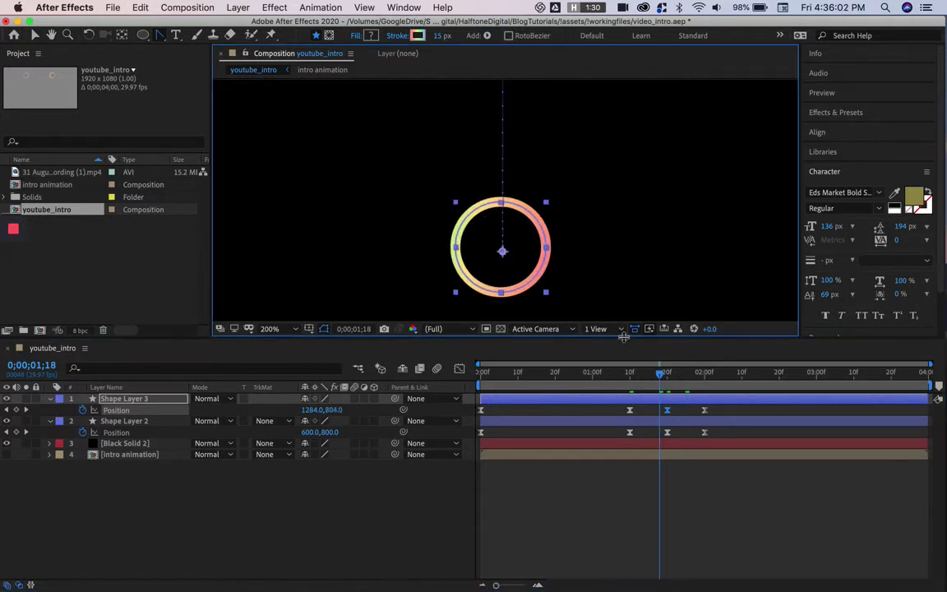
left_click(629, 374)
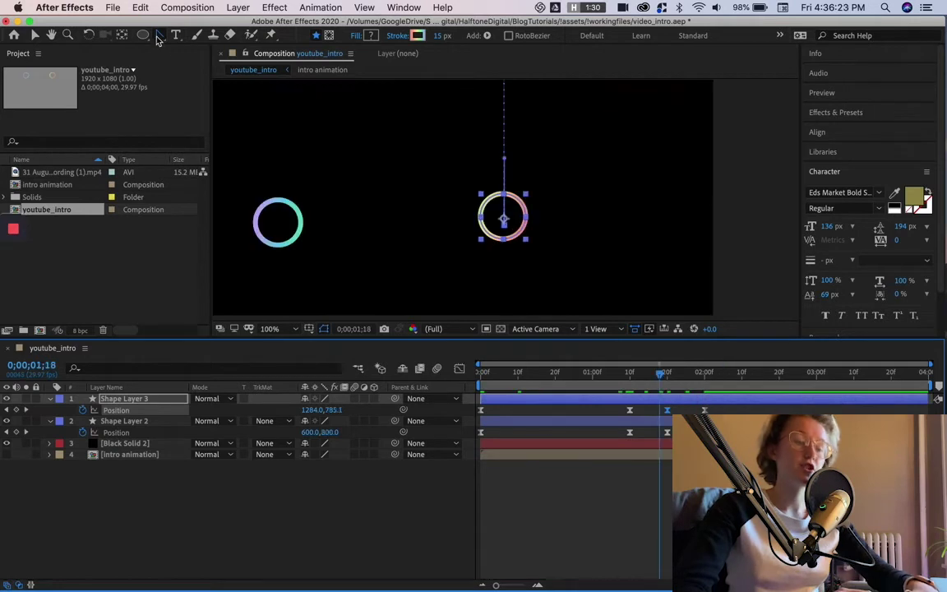
- In the Graph Editor, convert Shape Layer 3's position keyframe at 0;00;01;10 to hold and scrub back to 0;00;00;23
left_click_drag(504, 162, 584, 246)
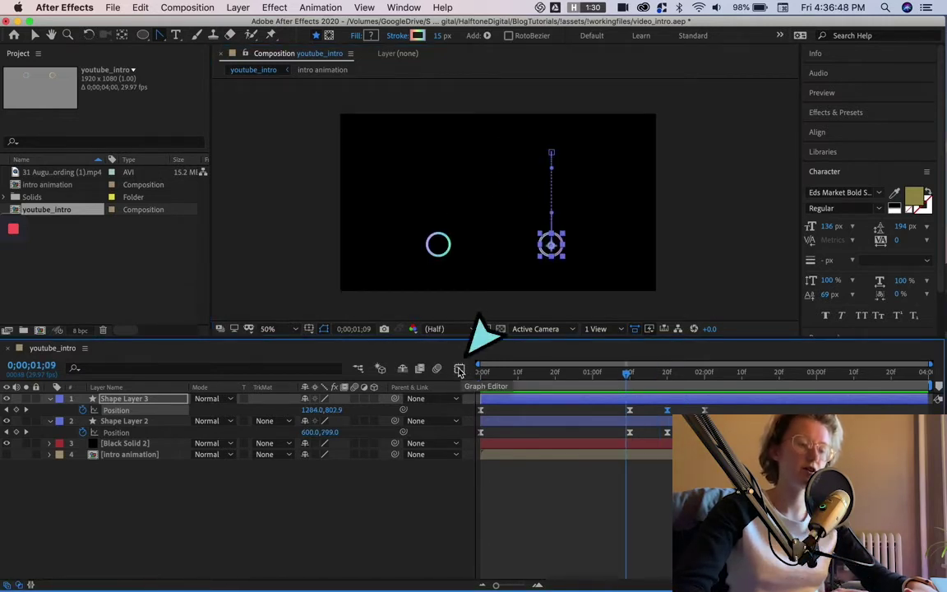
left_click(459, 369)
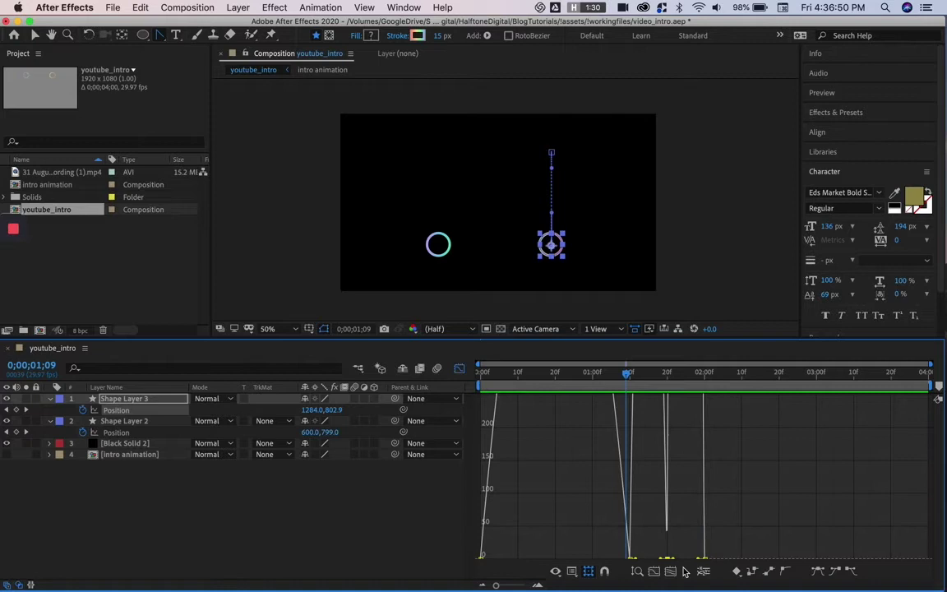
left_click(637, 570)
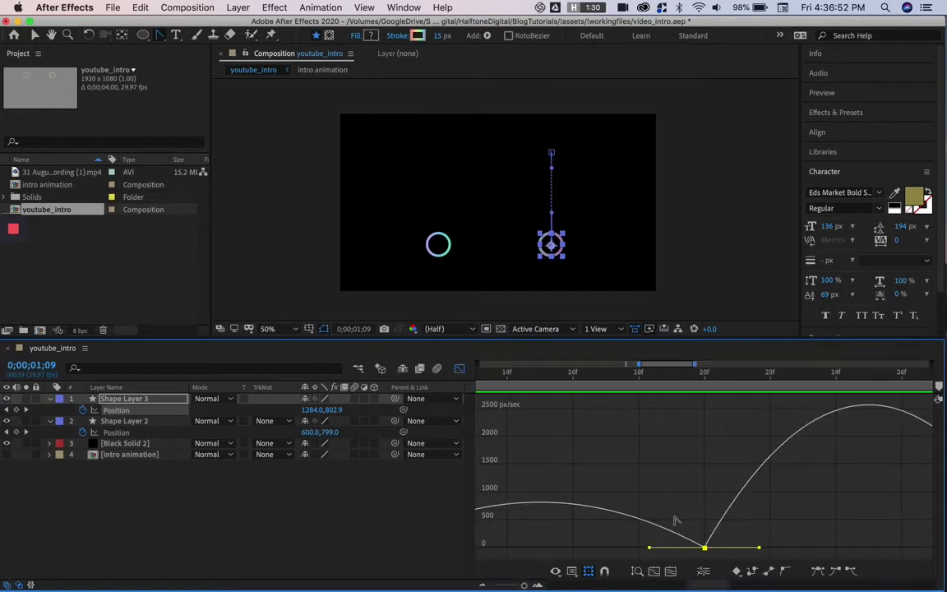
left_click_drag(664, 542, 690, 489)
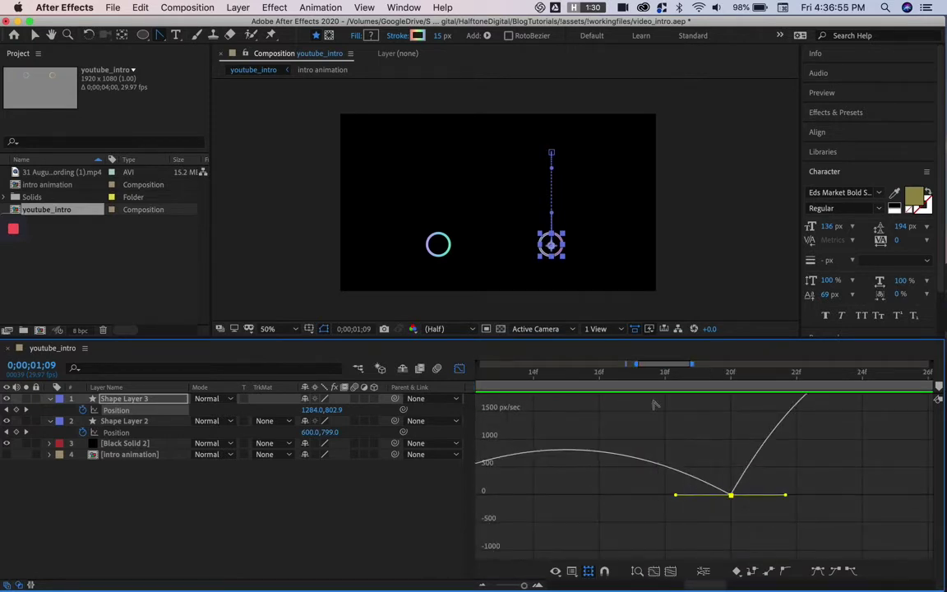
left_click_drag(636, 365, 481, 364)
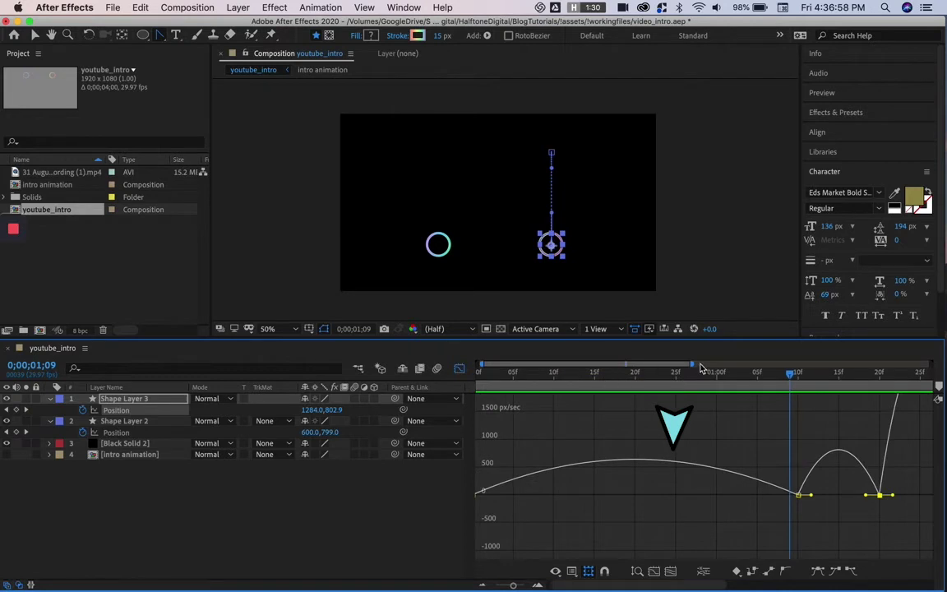
left_click_drag(693, 364, 795, 364)
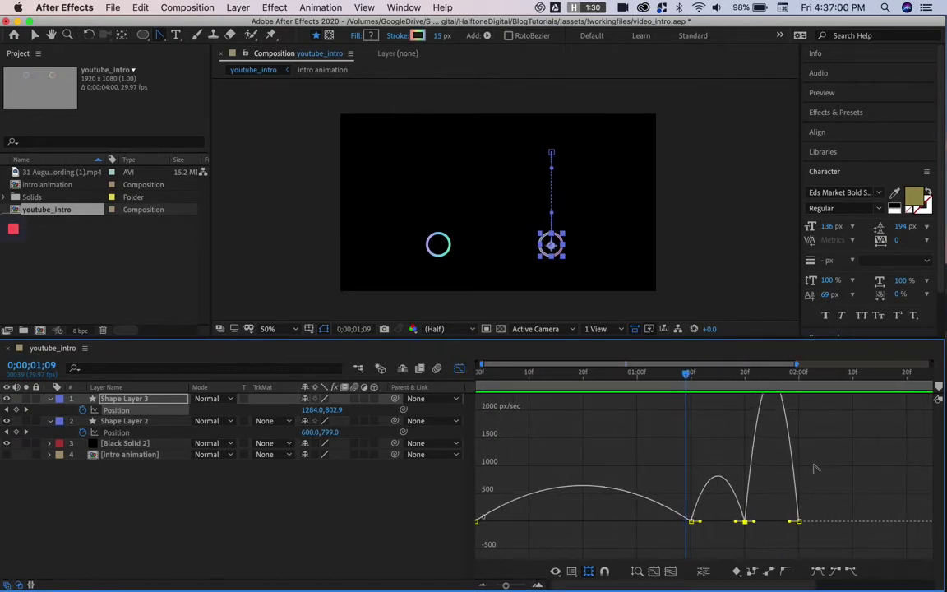
left_click_drag(689, 372, 723, 375)
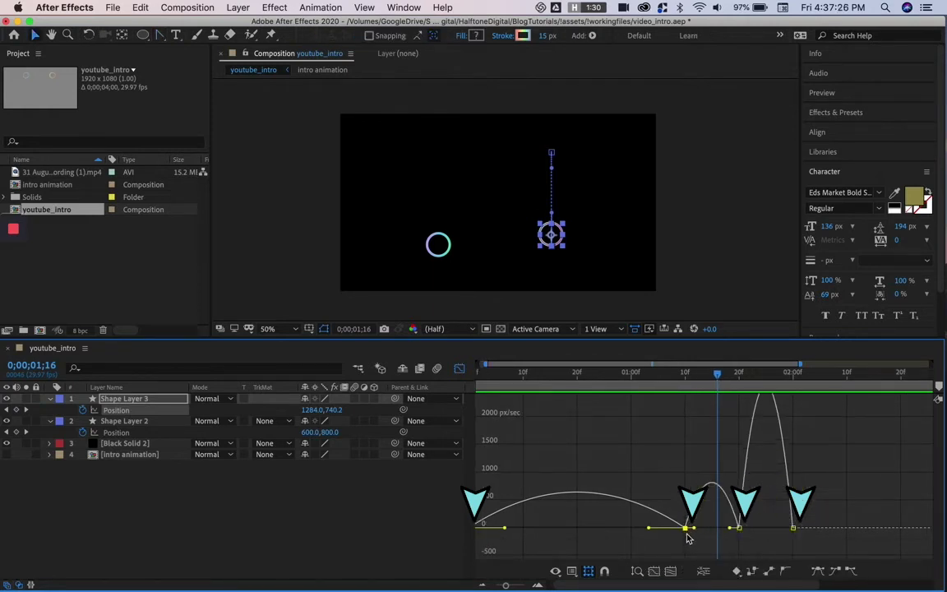
left_click(753, 576)
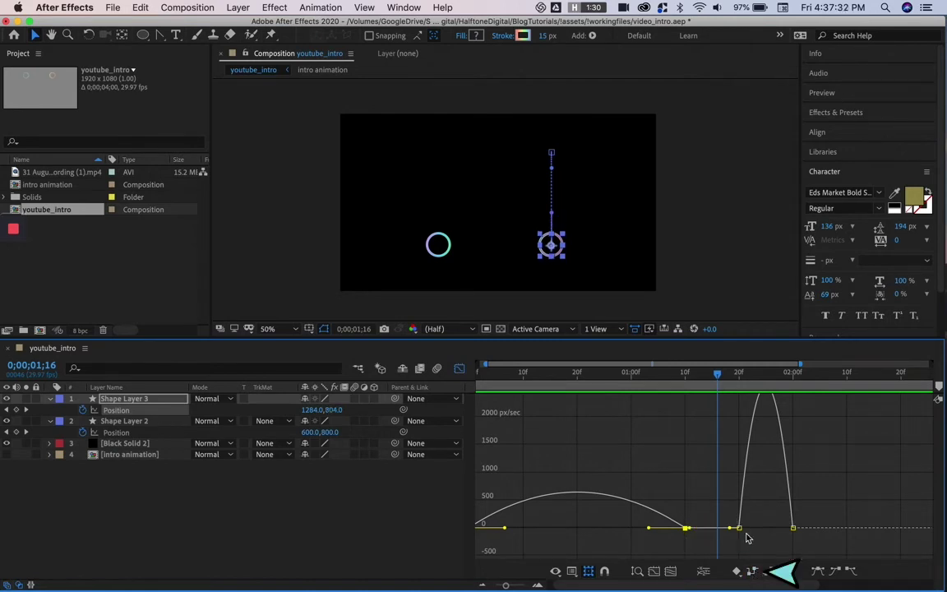
left_click_drag(717, 377, 594, 374)
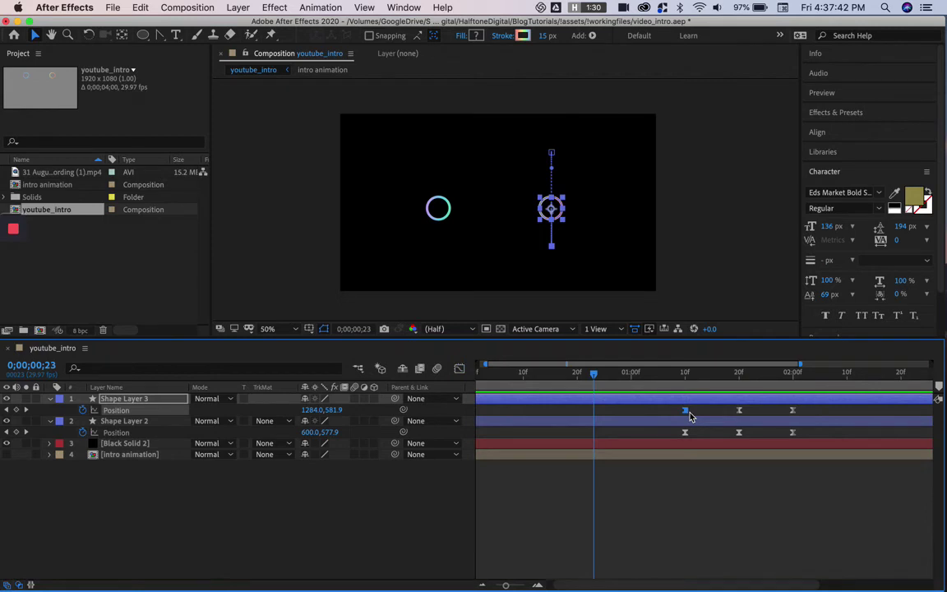
- Recheck Shape Layer 3's position speed graph over the full timeline in the Graph Editor and return to the layer bars
scroll(689, 416, "left", 1)
scroll(689, 416, "down", 2)
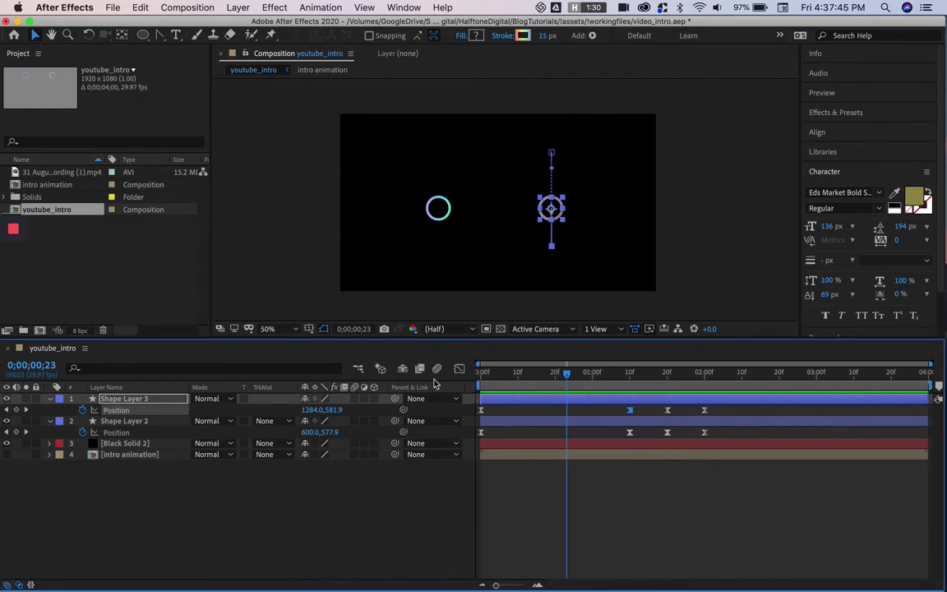
left_click(458, 370)
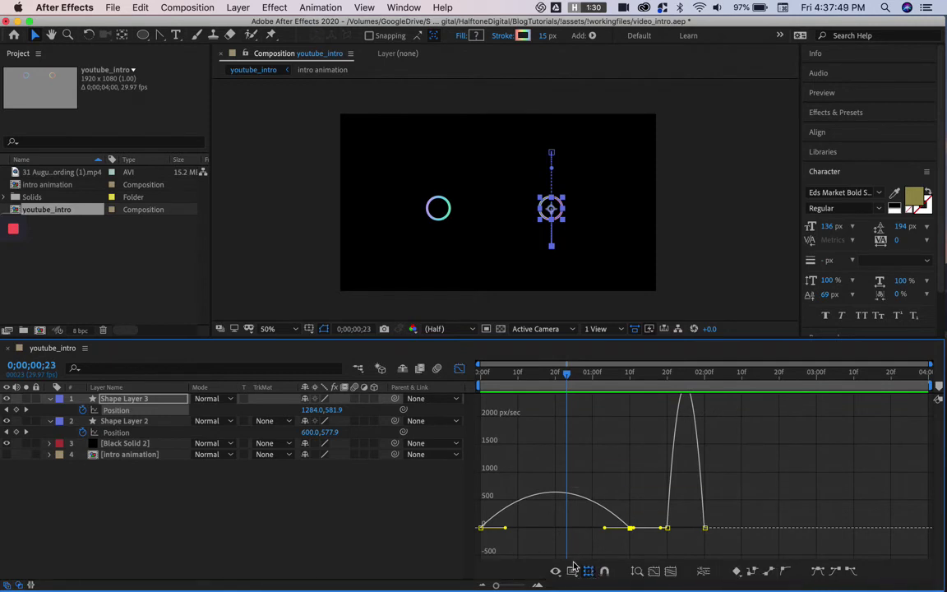
left_click(459, 369)
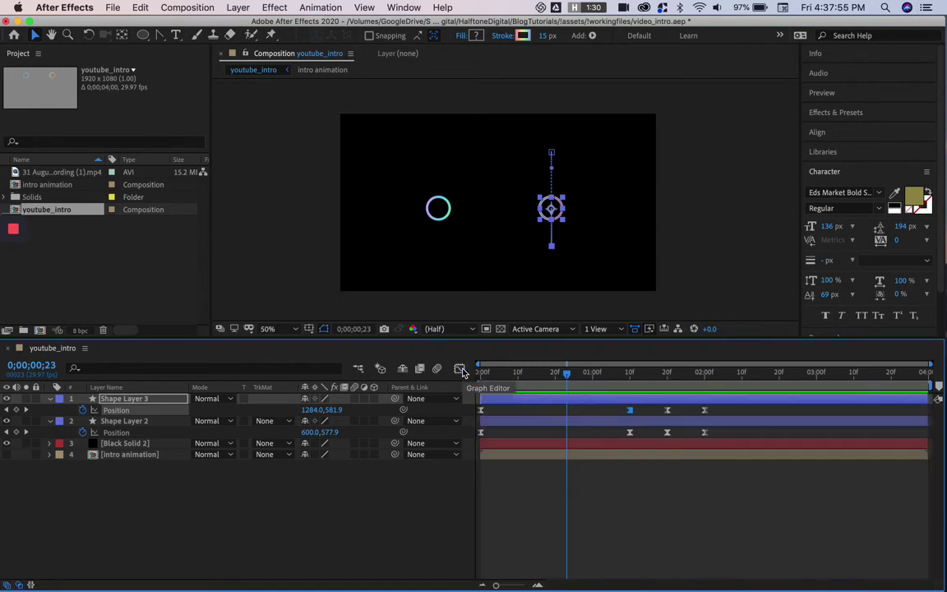